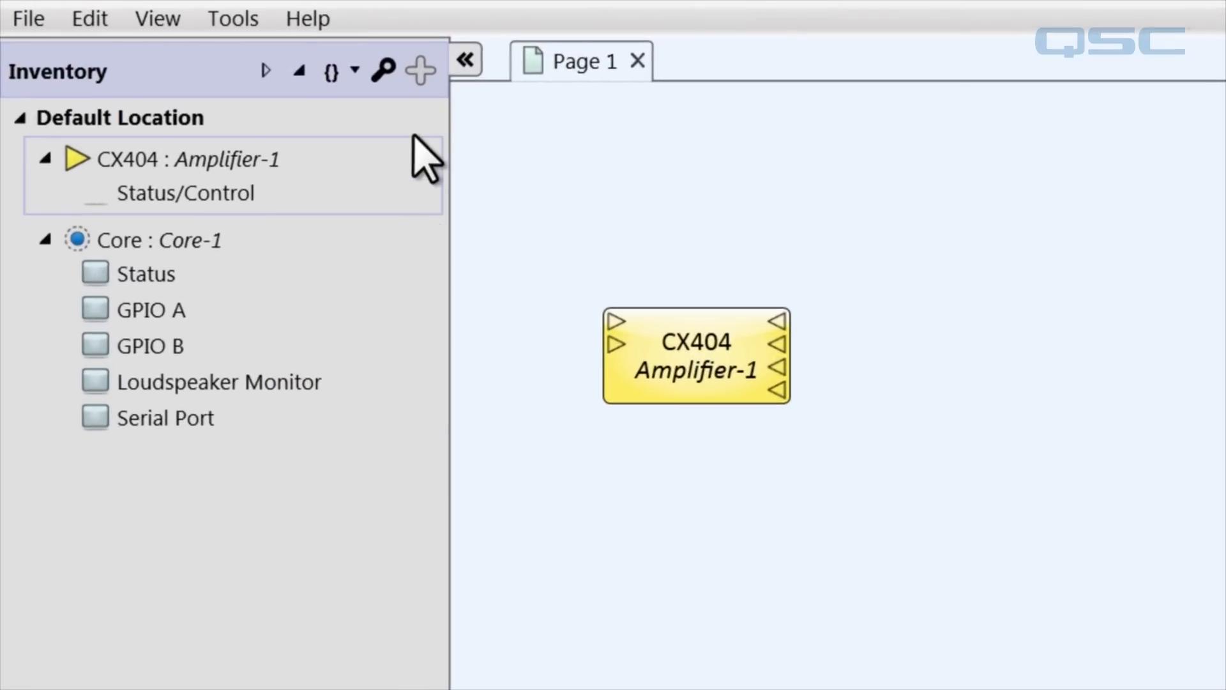
# Step: Add a Generic Speaker from Loudspeakers and place it wired to the CX404's output
pyautogui.click(422, 72)
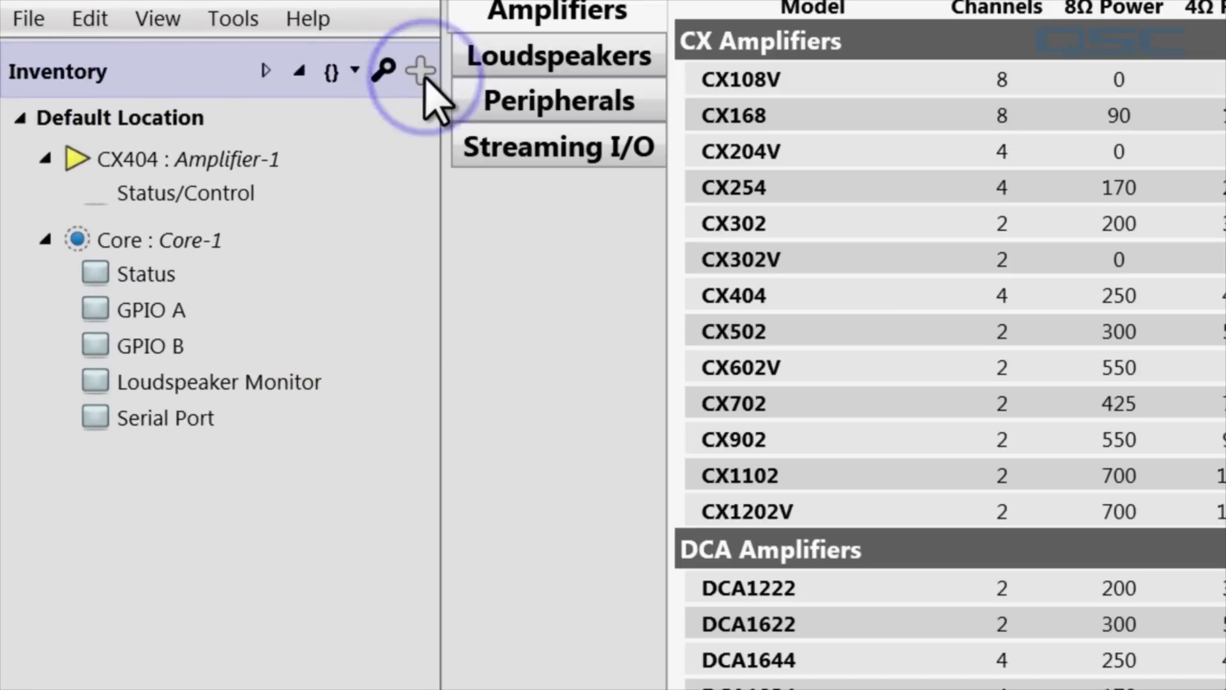
pyautogui.click(555, 58)
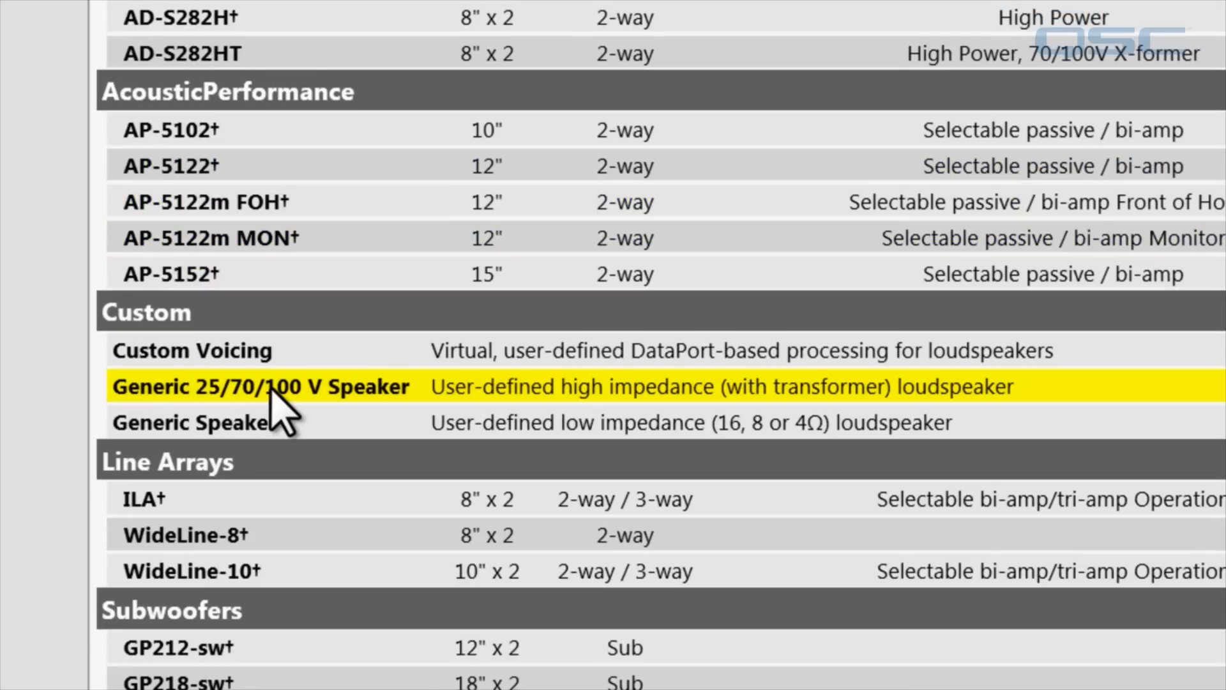
pyautogui.doubleClick(261, 428)
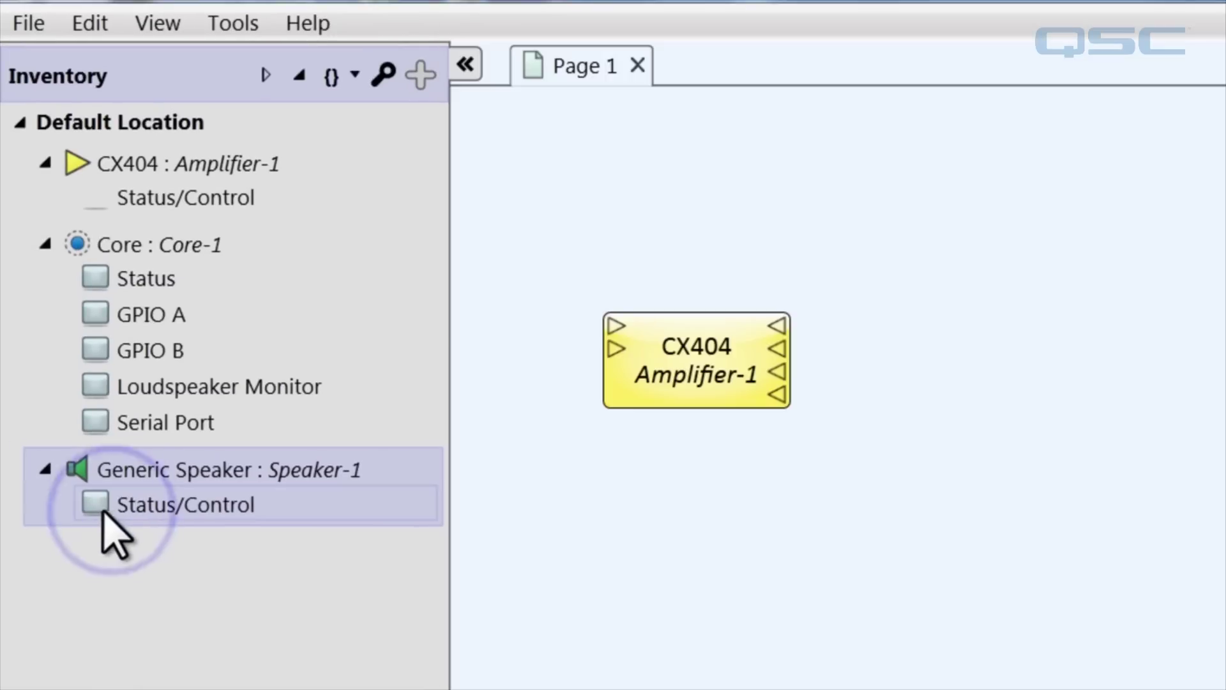
pyautogui.moveTo(104, 509); pyautogui.dragTo(867, 340)
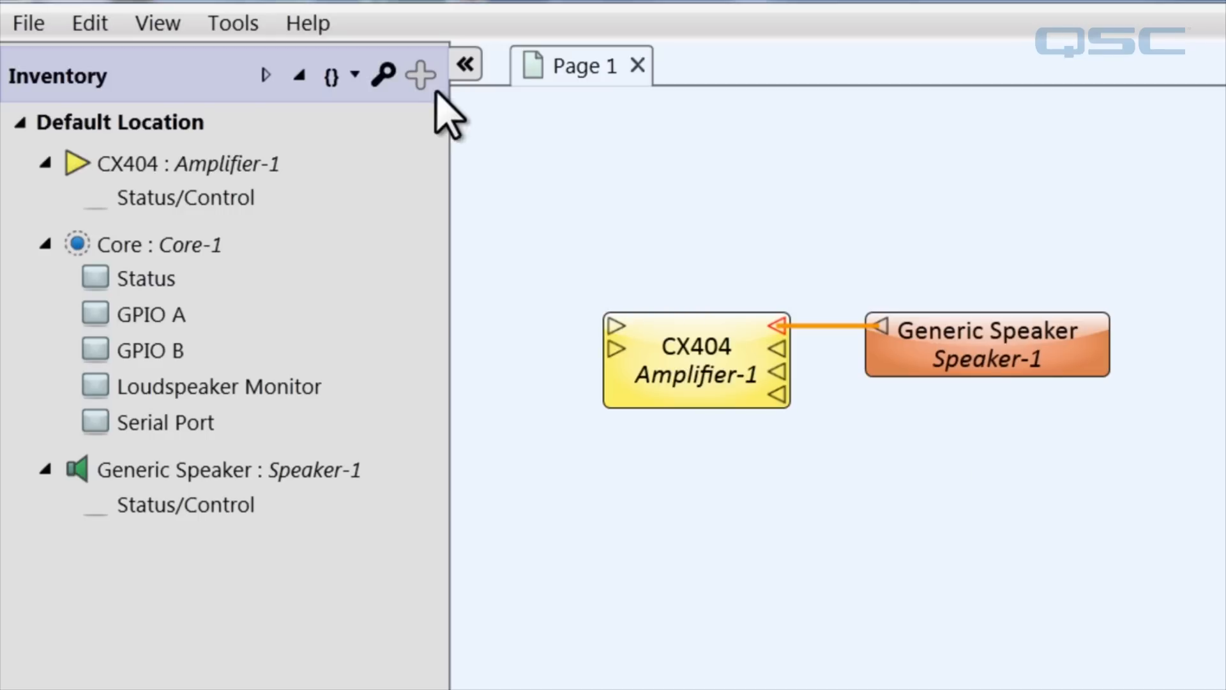
# Step: Add a Custom Voicing block to the design from the Inventory list
pyautogui.click(421, 76)
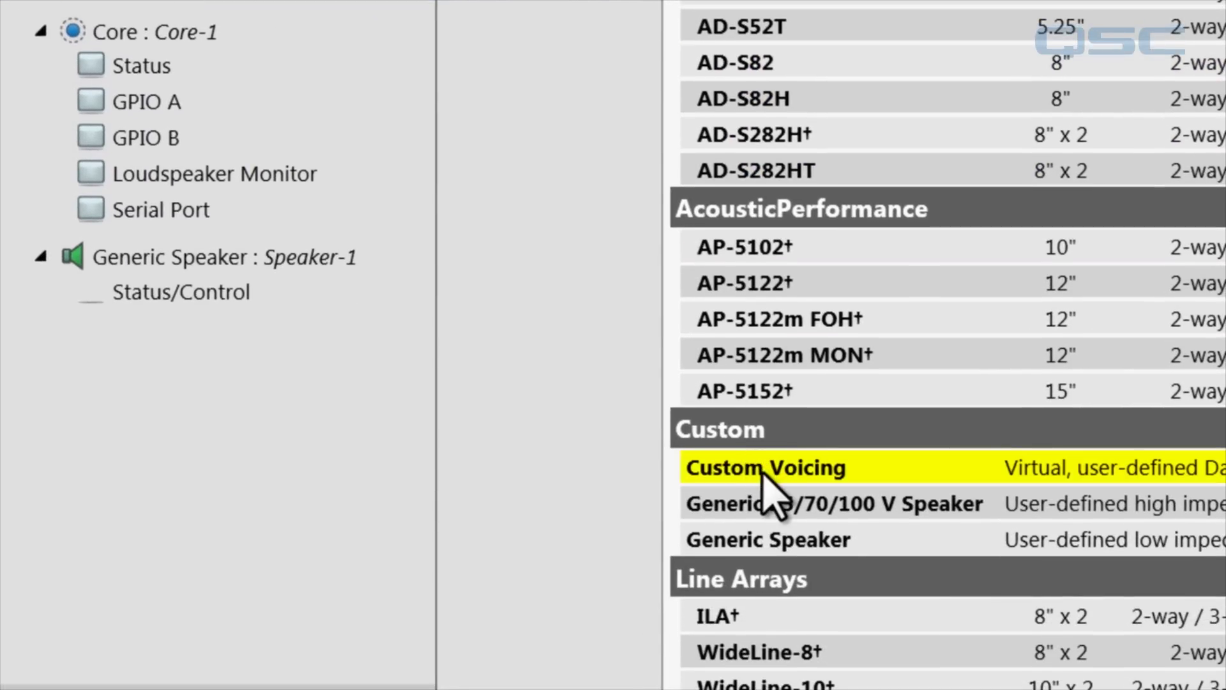
pyautogui.click(767, 488)
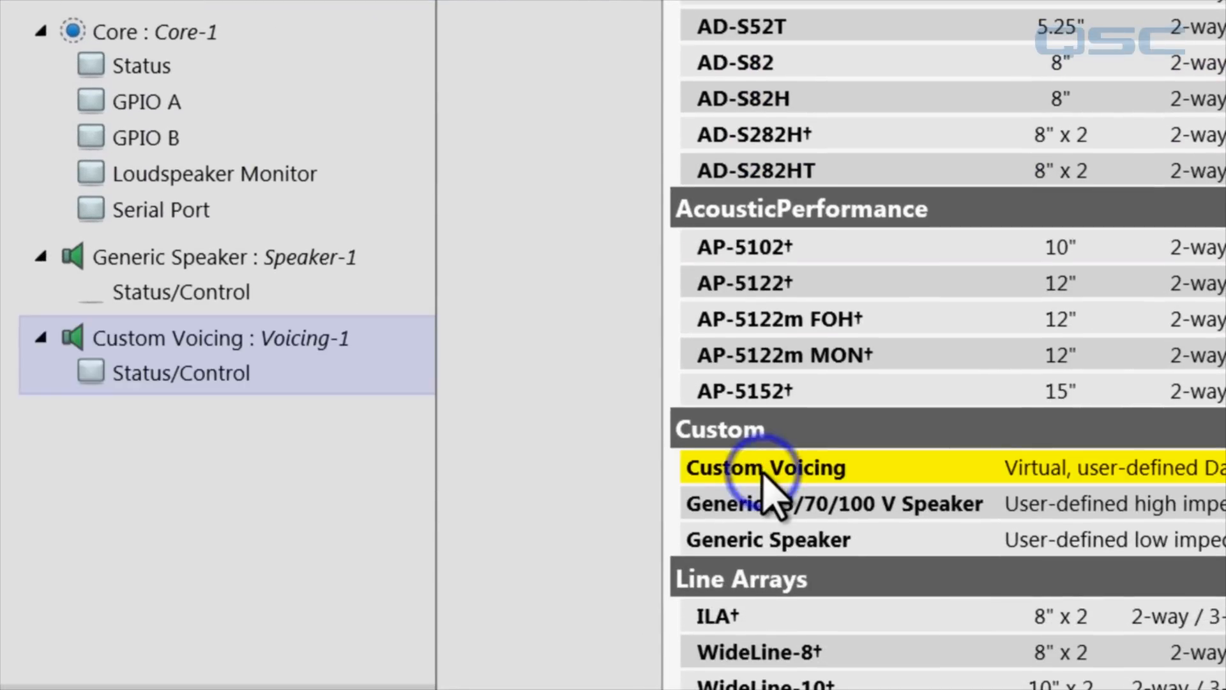
pyautogui.click(147, 383)
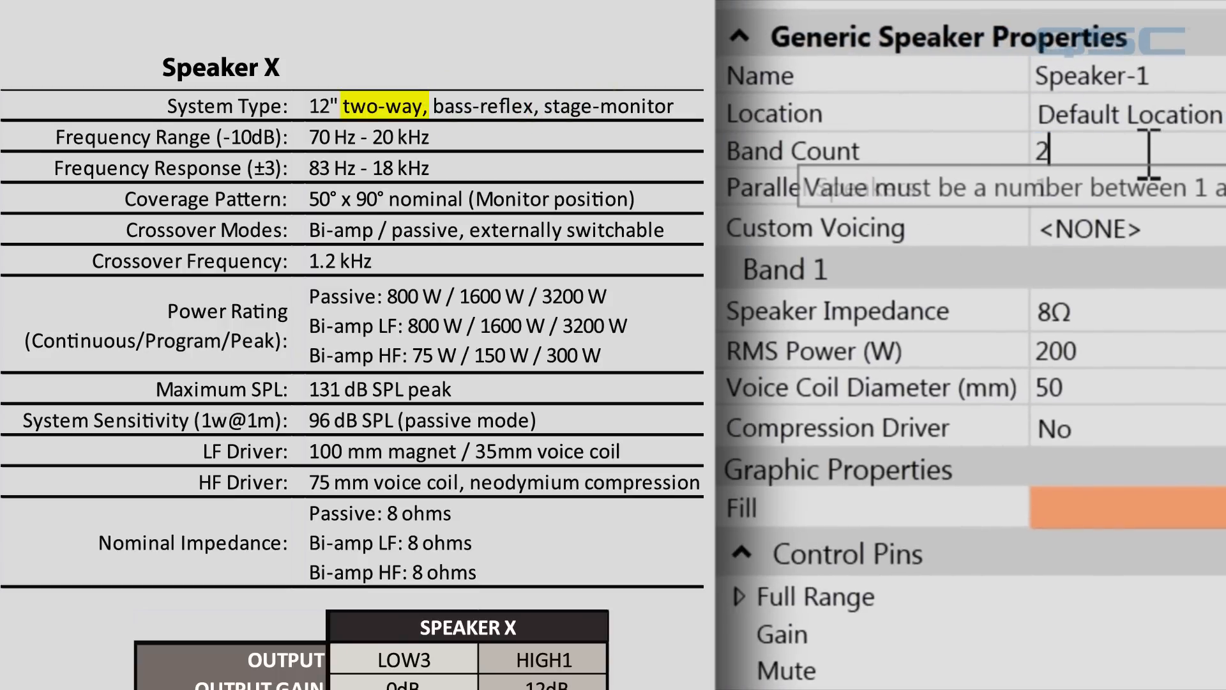
# Step: Confirm two bands and set Band 1 to 8Ω, 800 W, no compression driver
pyautogui.press('Return')
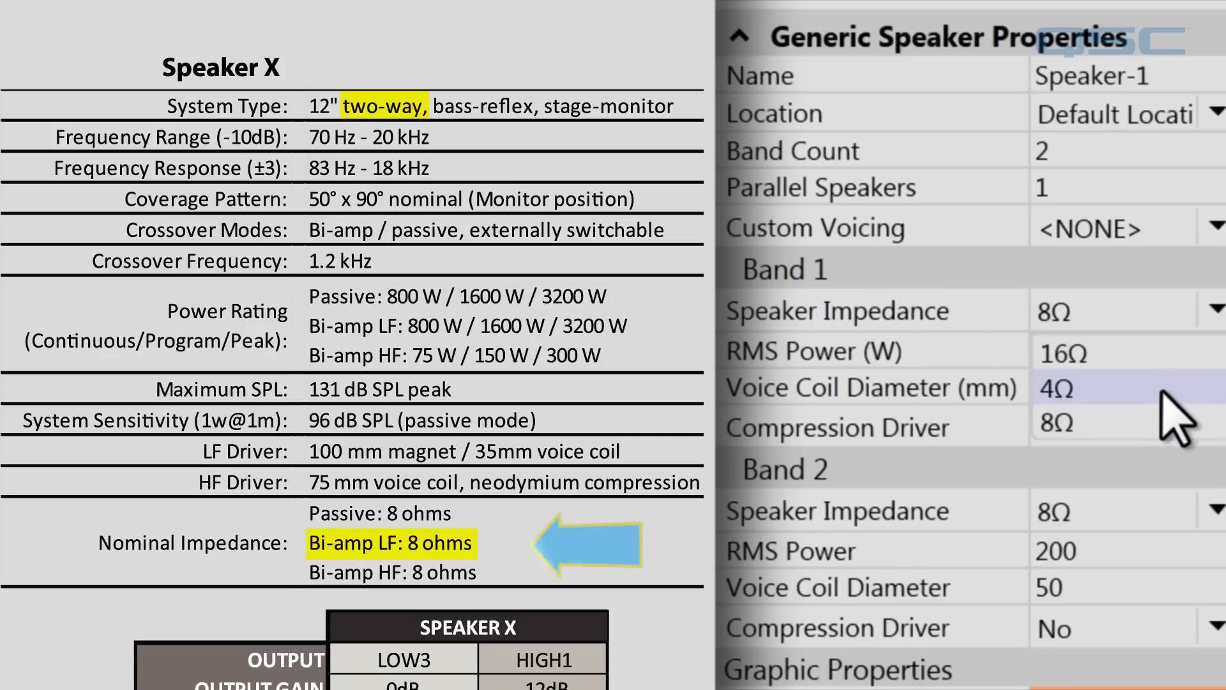
pyautogui.click(1155, 418)
pyautogui.doubleClick(1114, 354)
pyautogui.write('8')
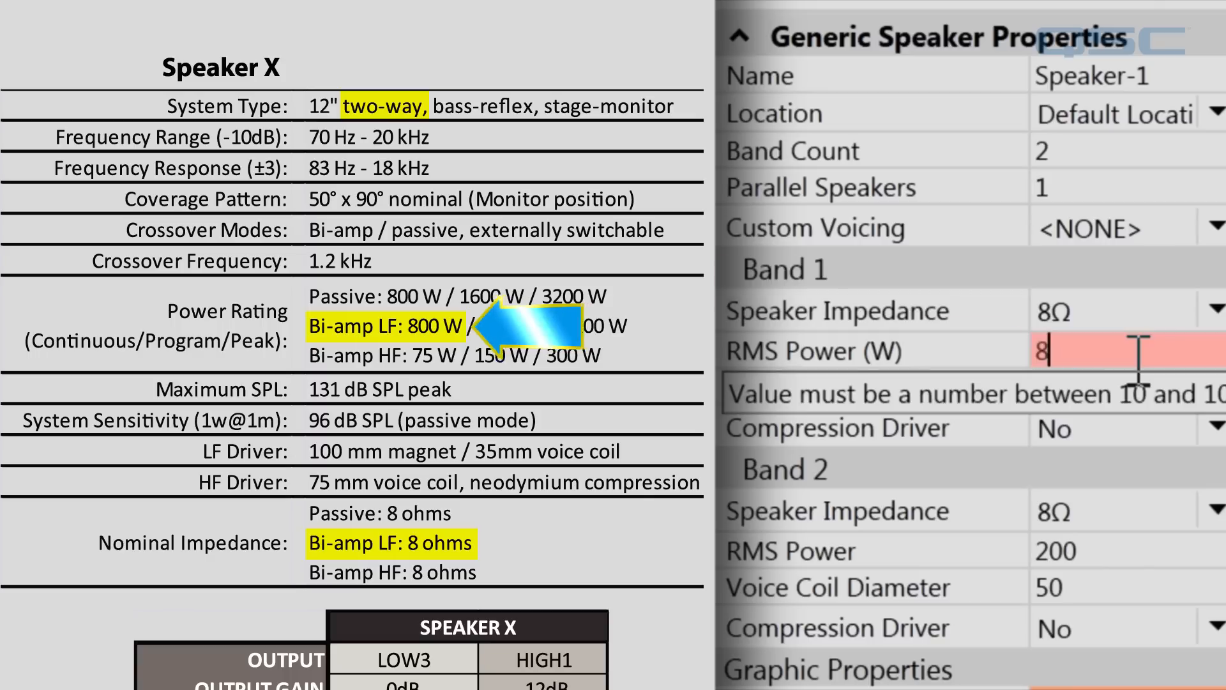
pyautogui.write('00')
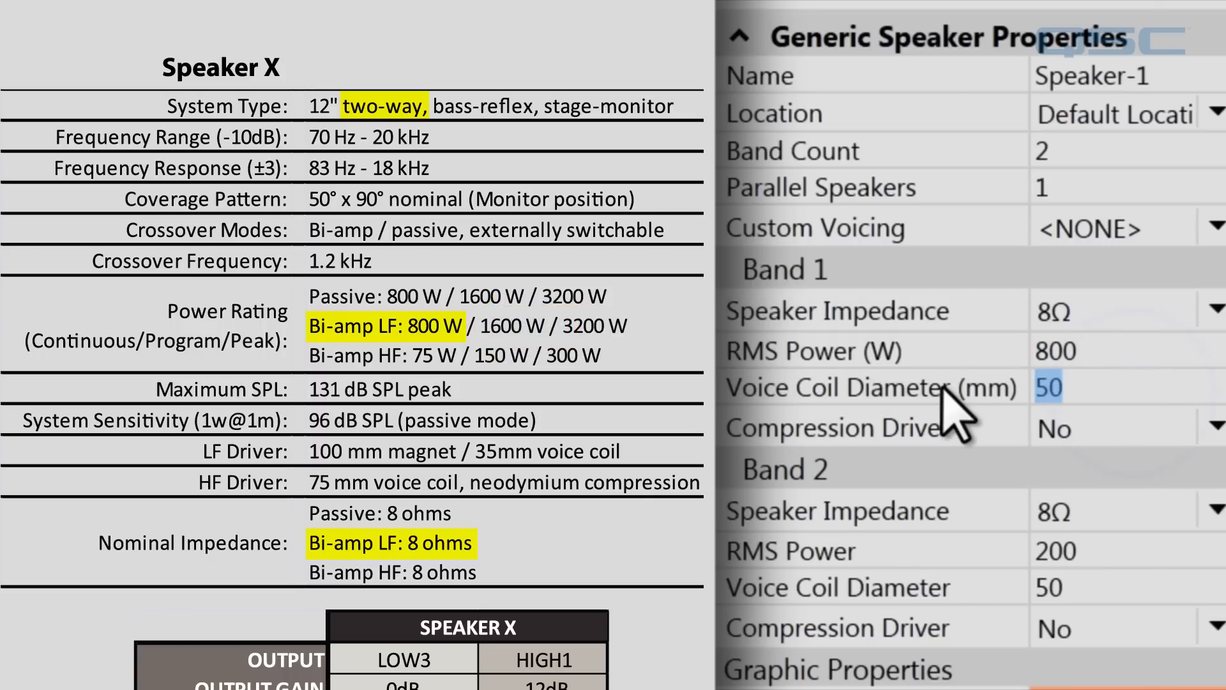
pyautogui.write('35')
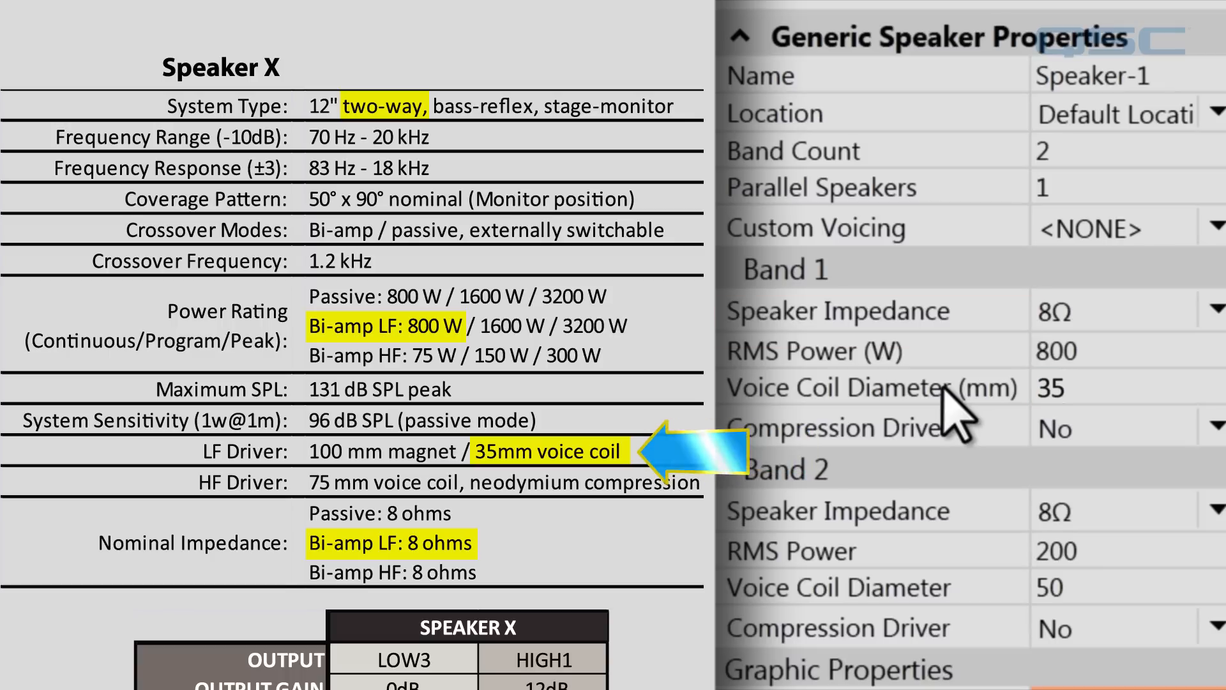
pyautogui.click(1217, 428)
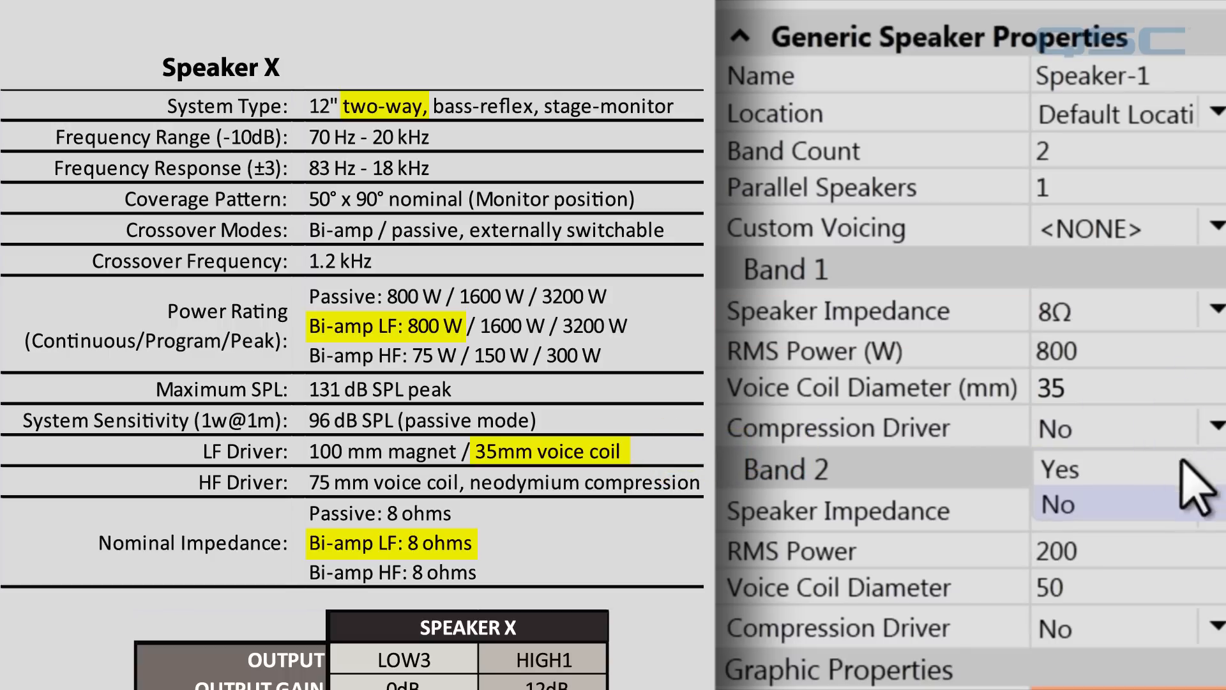
pyautogui.click(1176, 505)
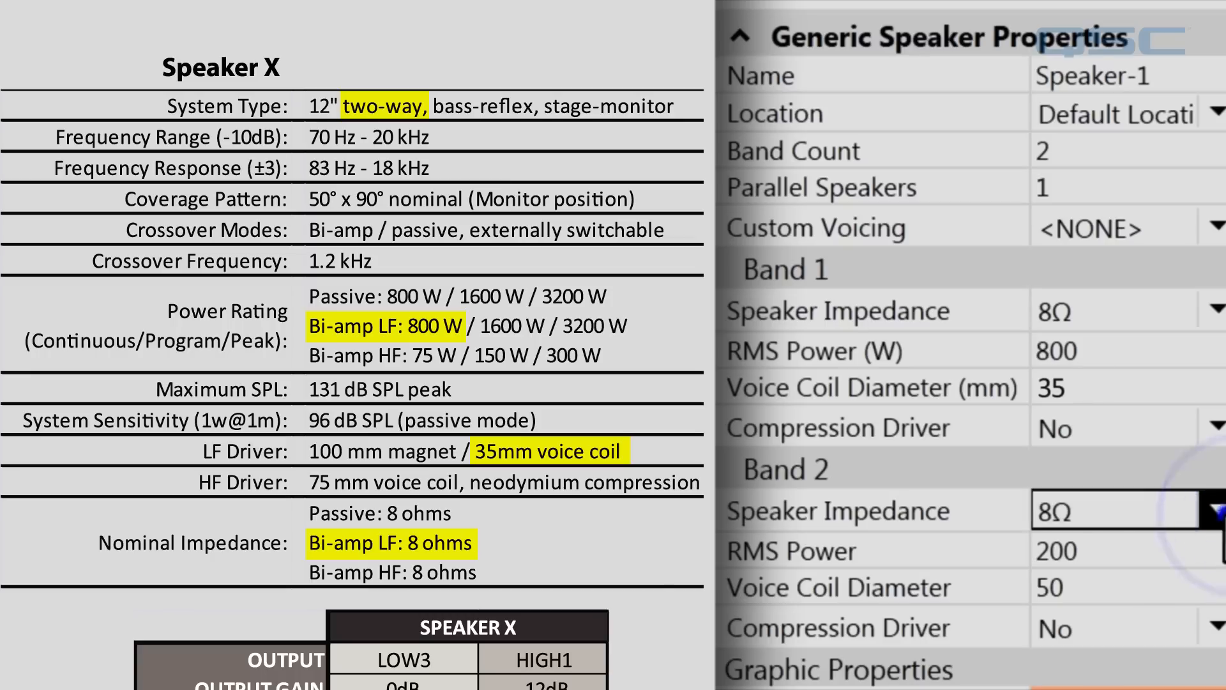
# Step: Keep Band 2's impedance at 8Ω
pyautogui.click(1217, 511)
pyautogui.click(1126, 627)
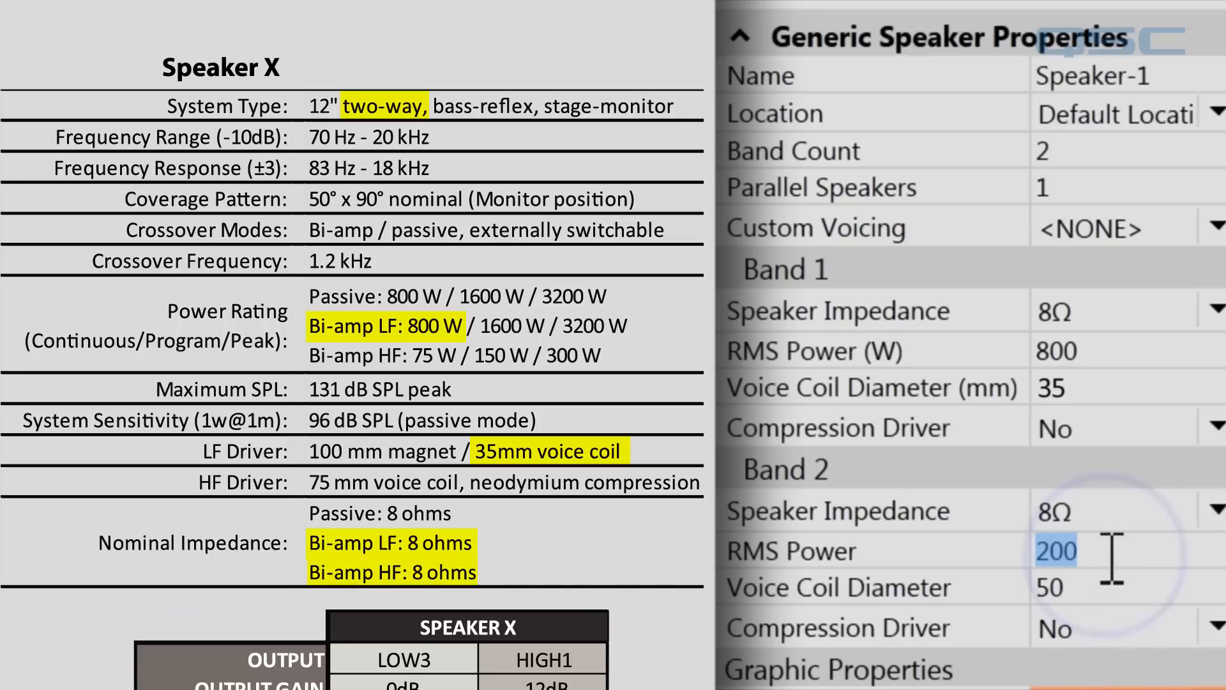
pyautogui.write('75')
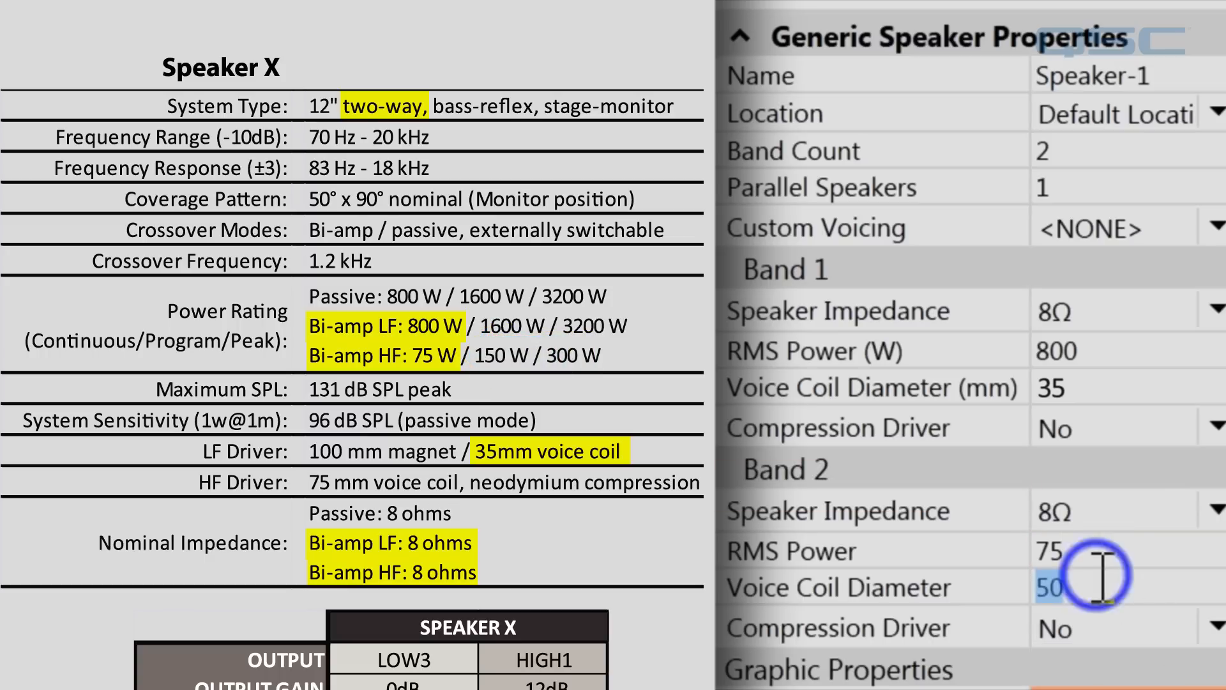
pyautogui.write('75')
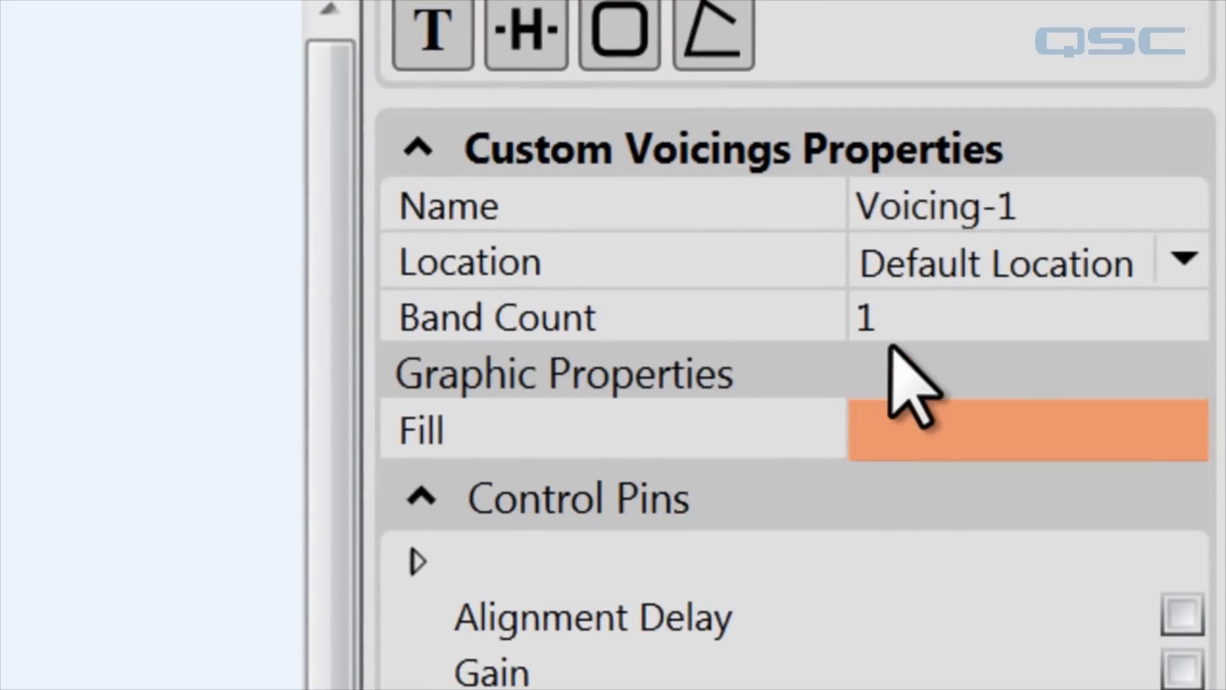
pyautogui.doubleClick(905, 318)
pyautogui.write('2')
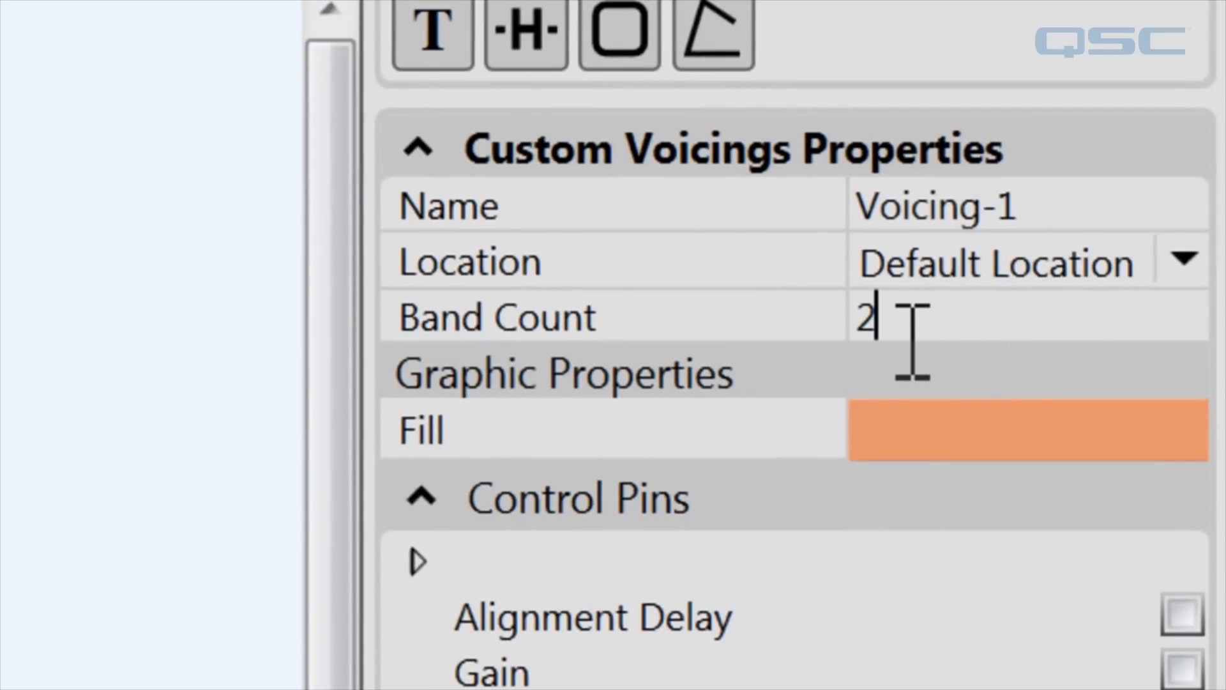
pyautogui.doubleClick(1068, 207)
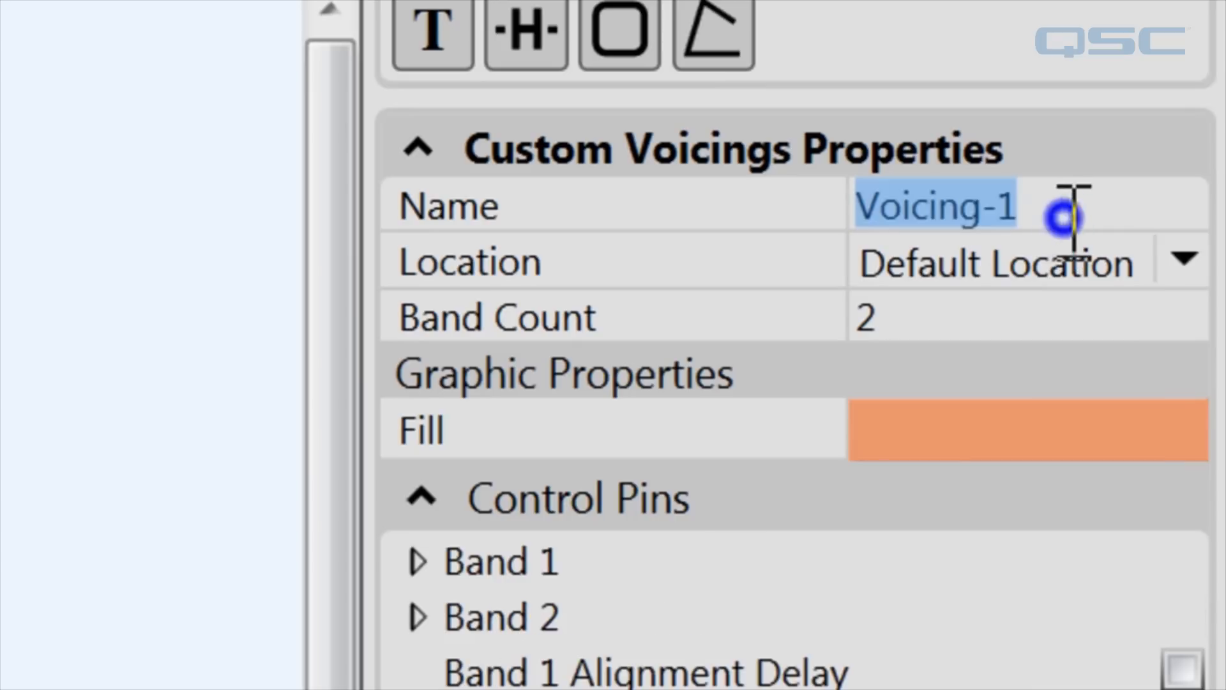
pyautogui.write('Speaker')
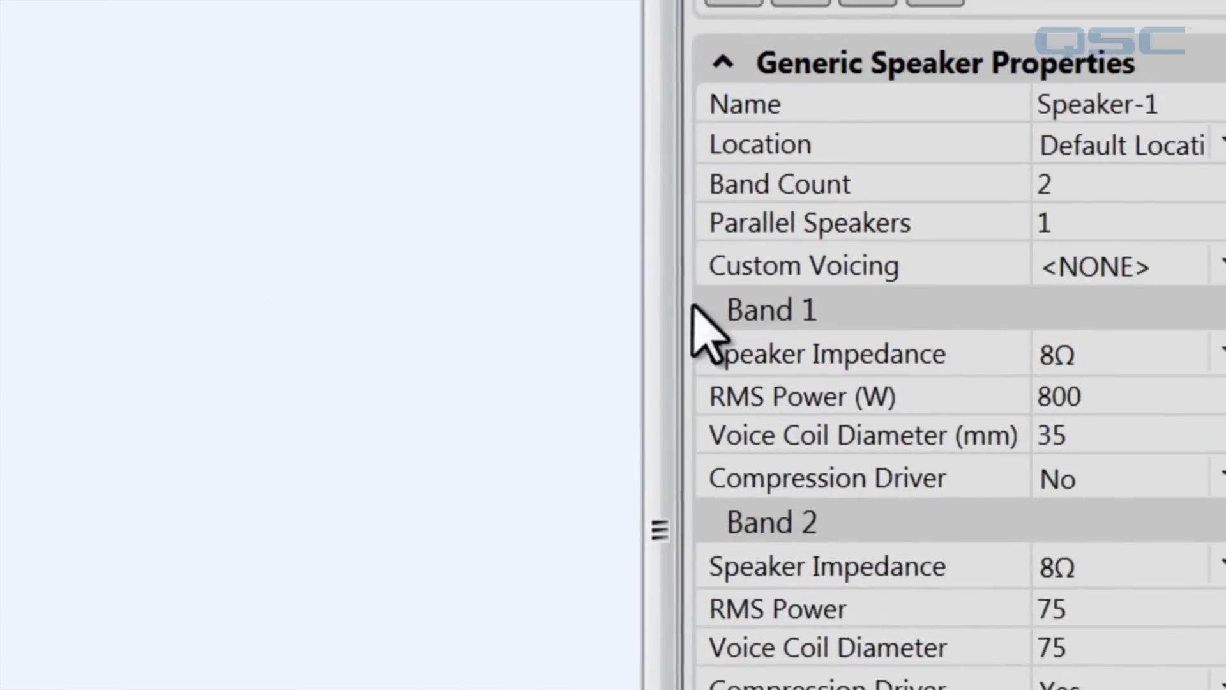
pyautogui.click(1076, 271)
pyautogui.click(1083, 351)
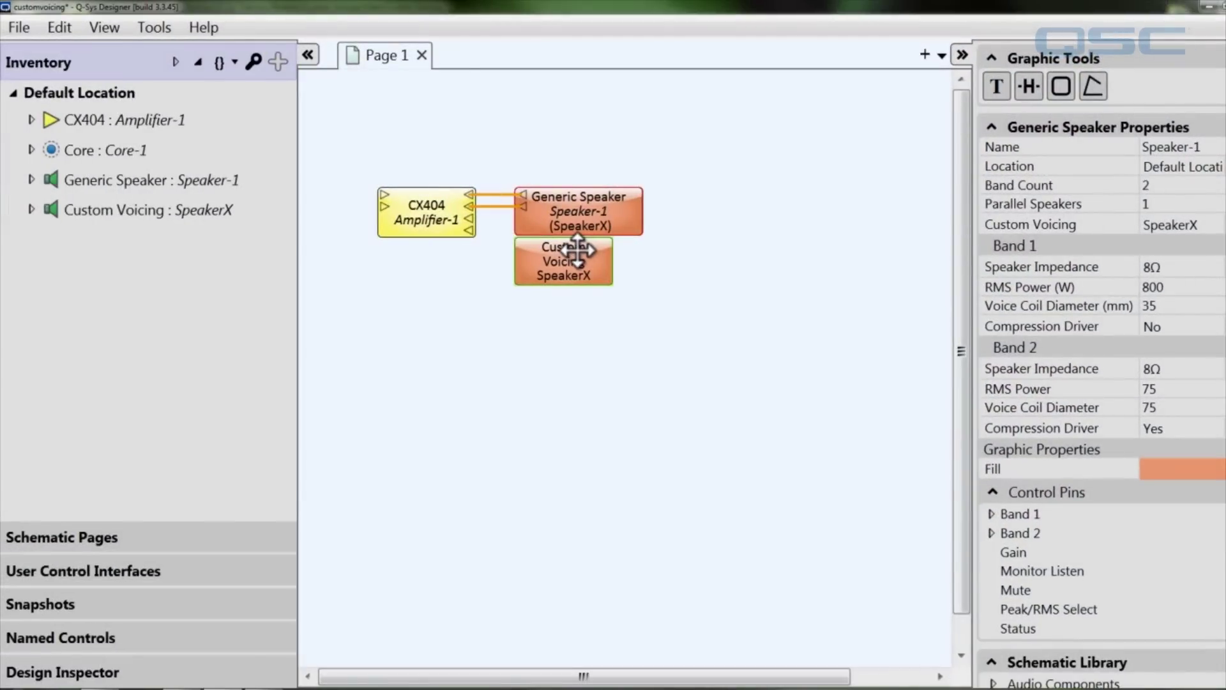
# Step: Show the SpeakerX custom voicing's control panel and hide the Inventory for room
pyautogui.click(575, 257)
pyautogui.doubleClick(576, 256)
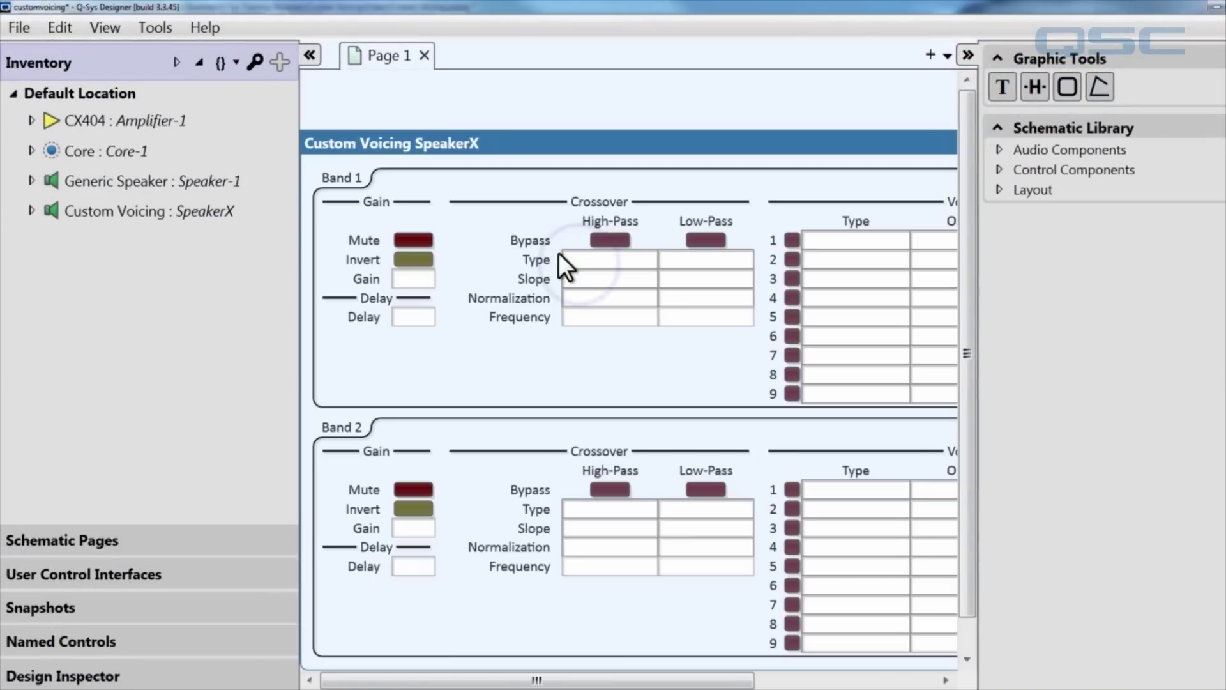
pyautogui.click(308, 54)
pyautogui.moveTo(397, 144); pyautogui.dragTo(412, 137)
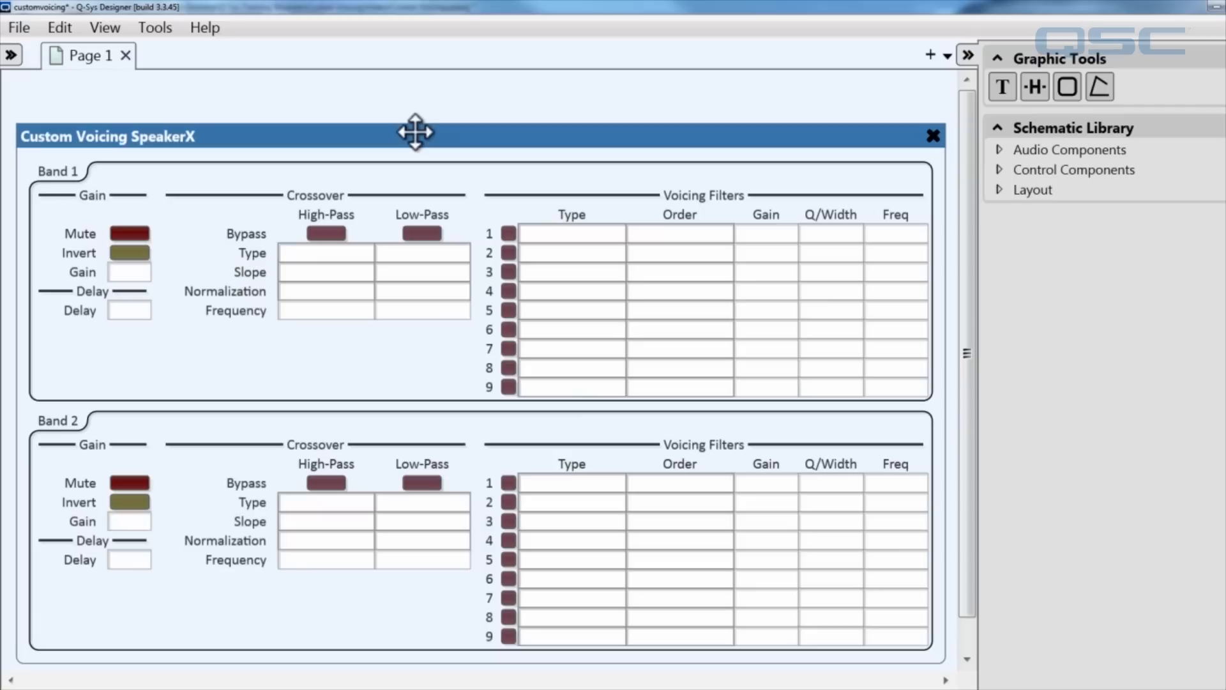
# Step: Run the design in emulation via File > Emulate so the voicing controls go live
pyautogui.click(27, 27)
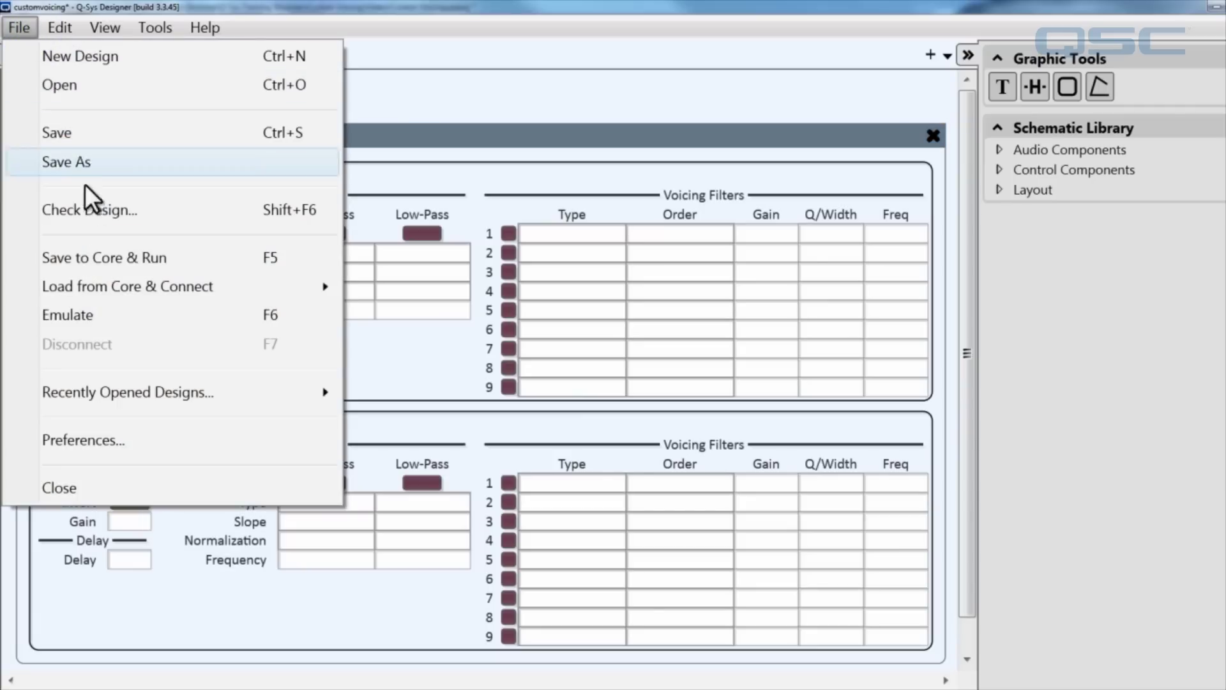
pyautogui.click(122, 314)
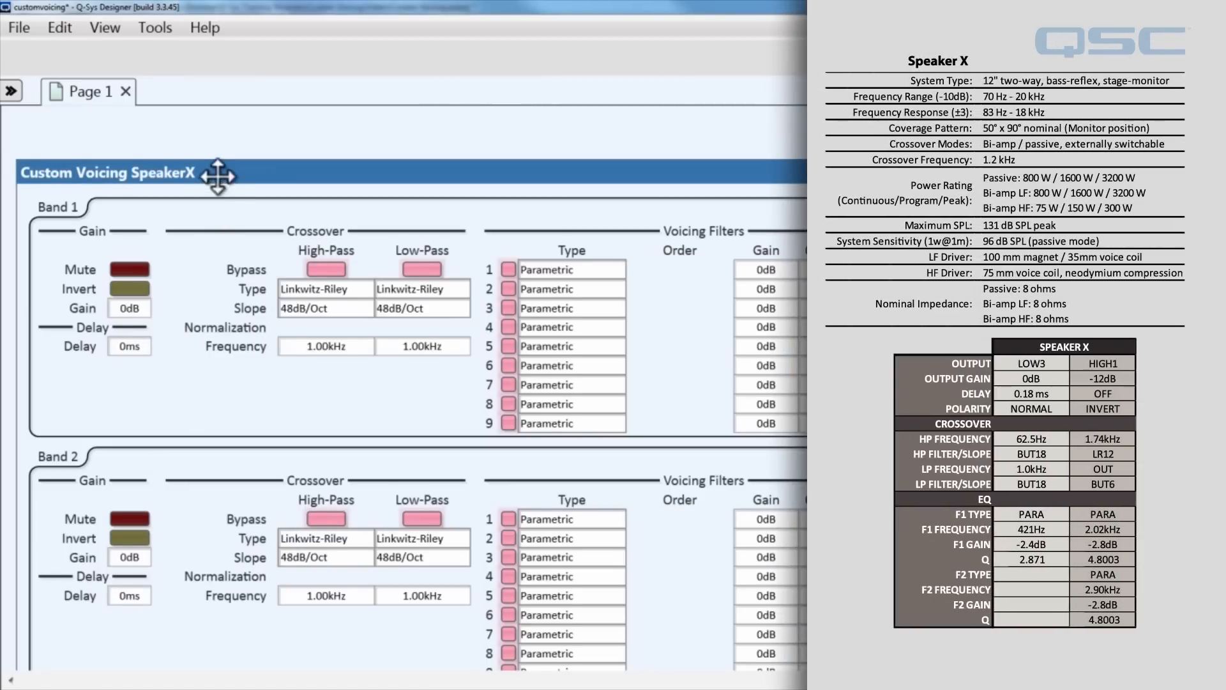
pyautogui.moveTo(222, 174); pyautogui.dragTo(219, 137)
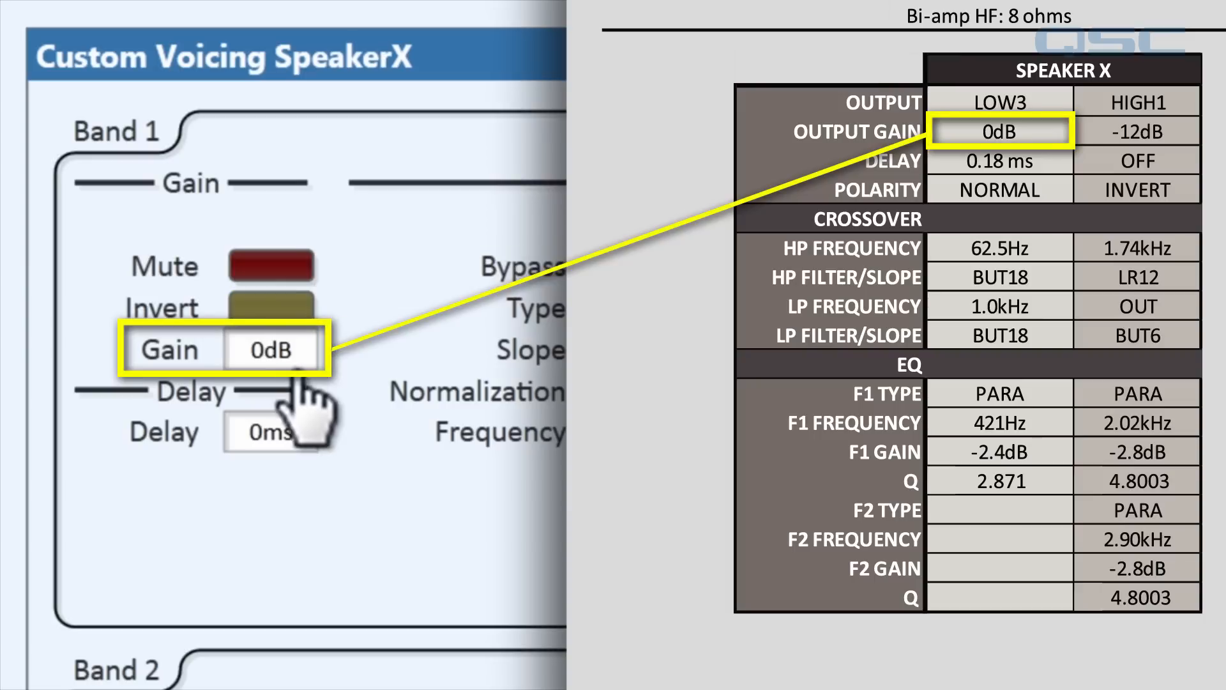
# Step: Set Band 1 delay 0.18 ms and a 62.5 Hz Butterworth 18dB/Oct high-pass
pyautogui.doubleClick(271, 431)
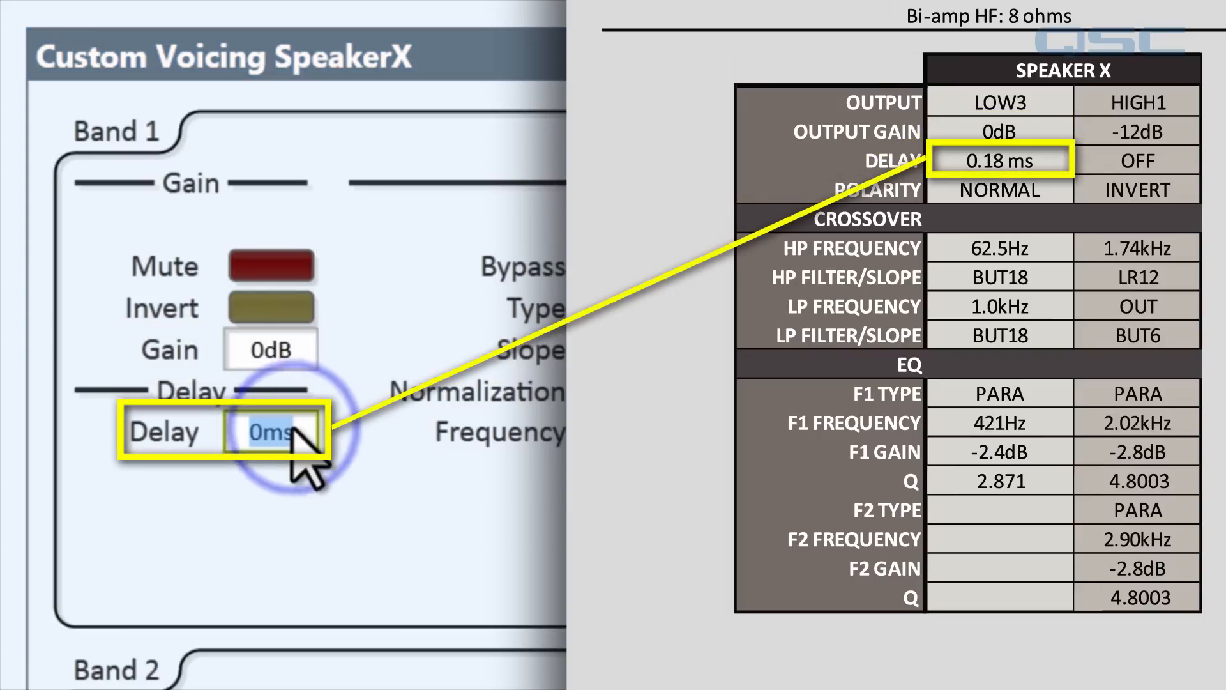
pyautogui.write('.18')
pyautogui.press('Return')
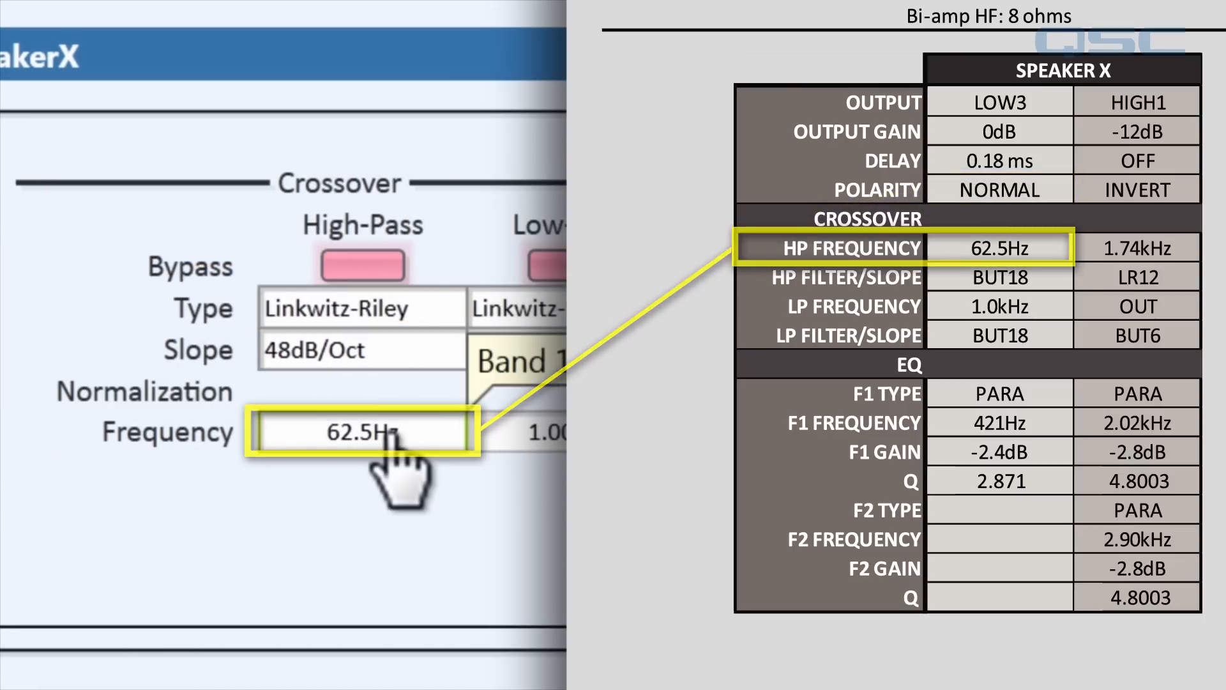
pyautogui.press('Return')
pyautogui.click(396, 309)
pyautogui.click(396, 369)
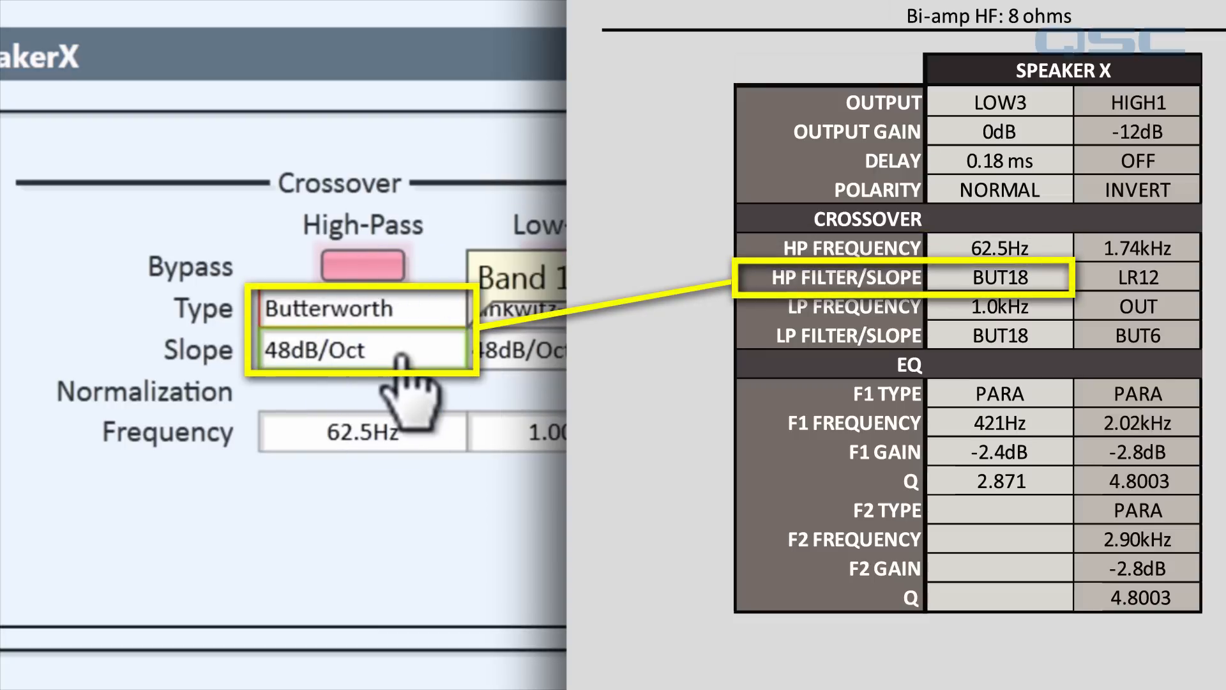
pyautogui.click(397, 354)
pyautogui.click(393, 500)
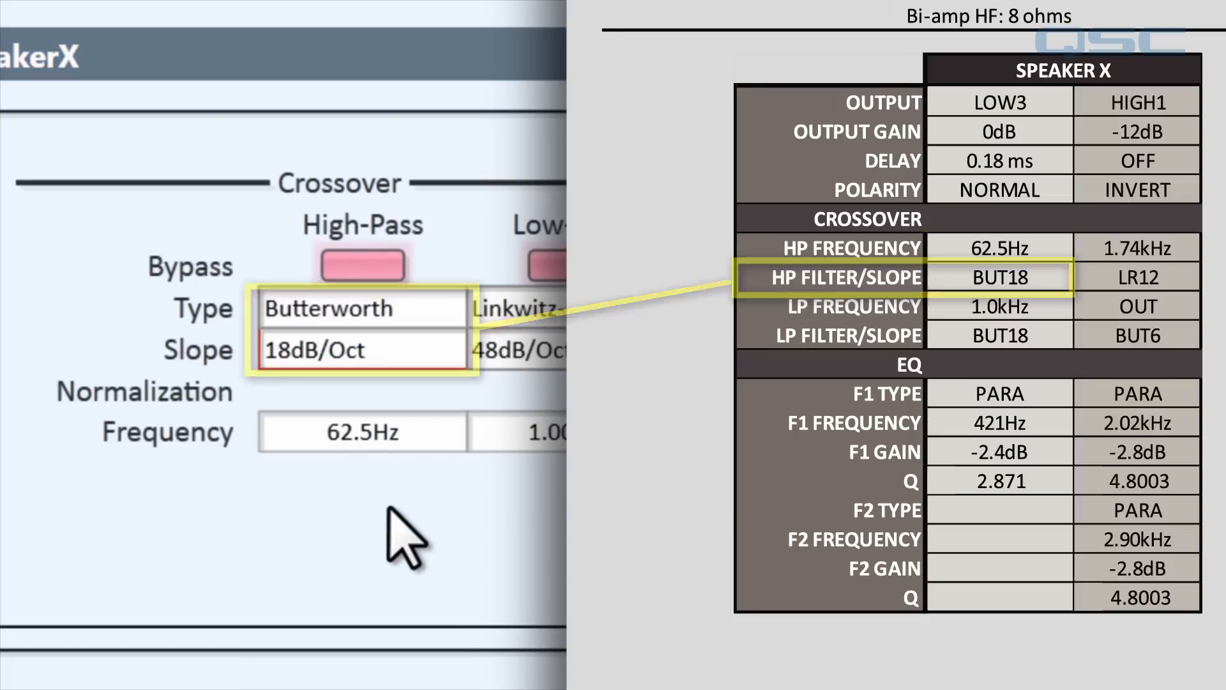
# Step: Make Band 1's low-pass a Butterworth filter
pyautogui.doubleClick(522, 433)
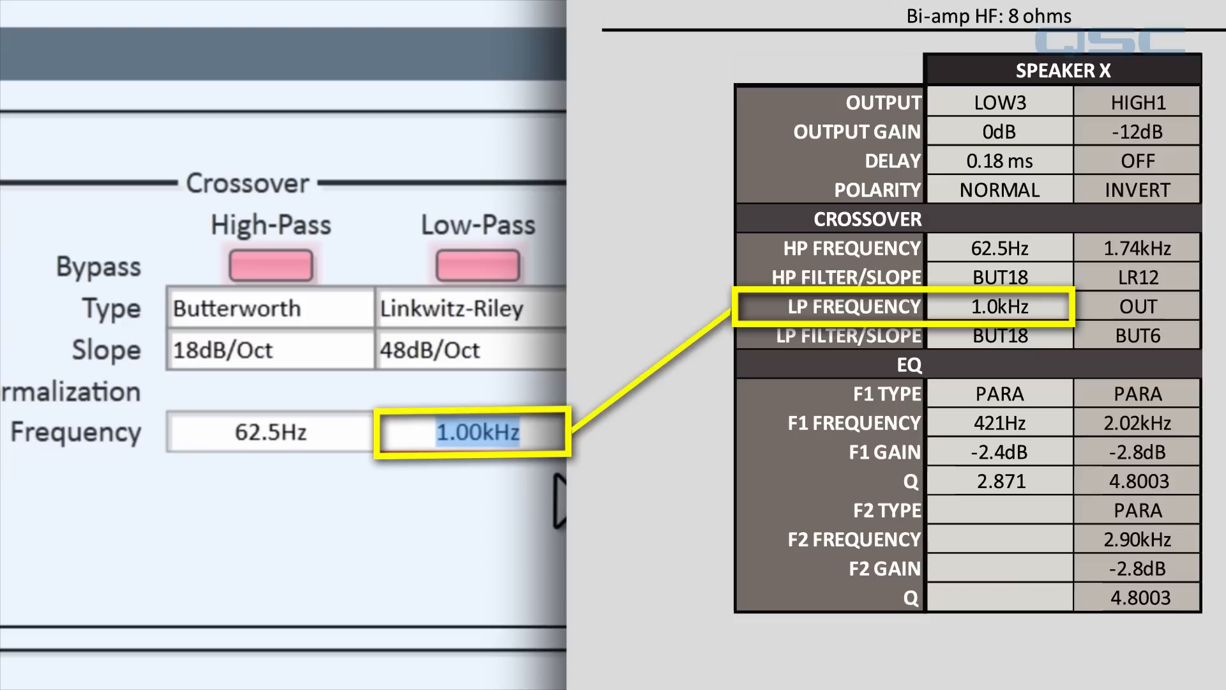
pyautogui.click(479, 309)
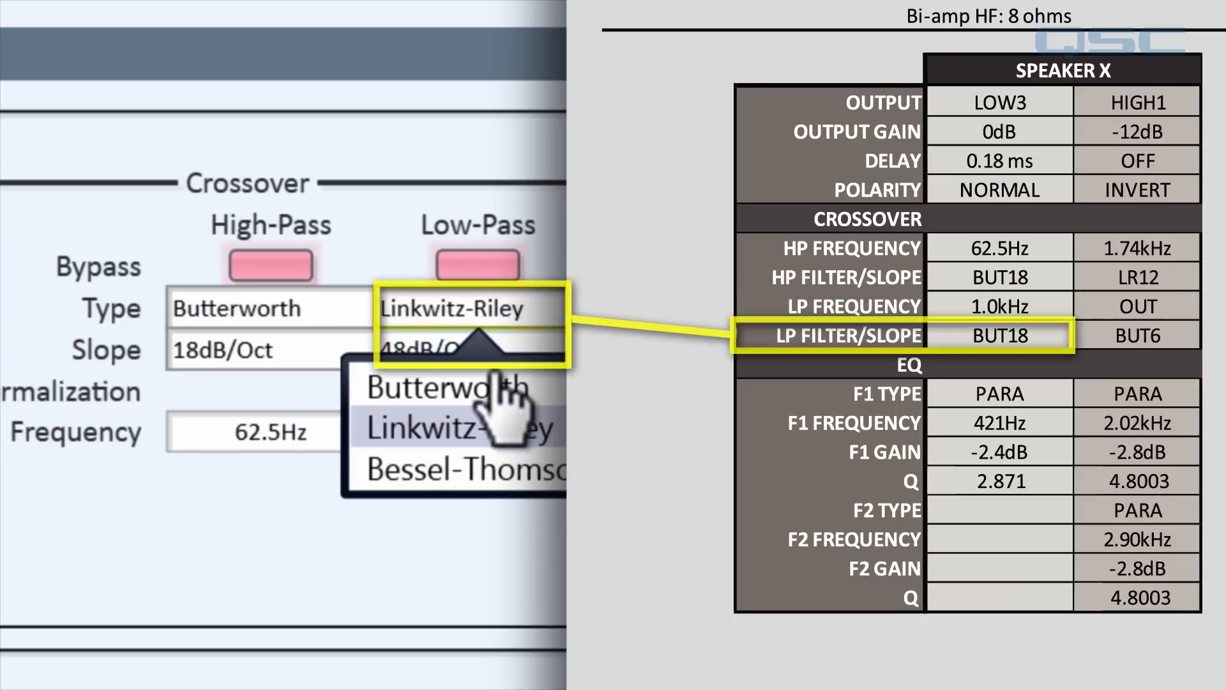
pyautogui.click(508, 388)
pyautogui.click(479, 350)
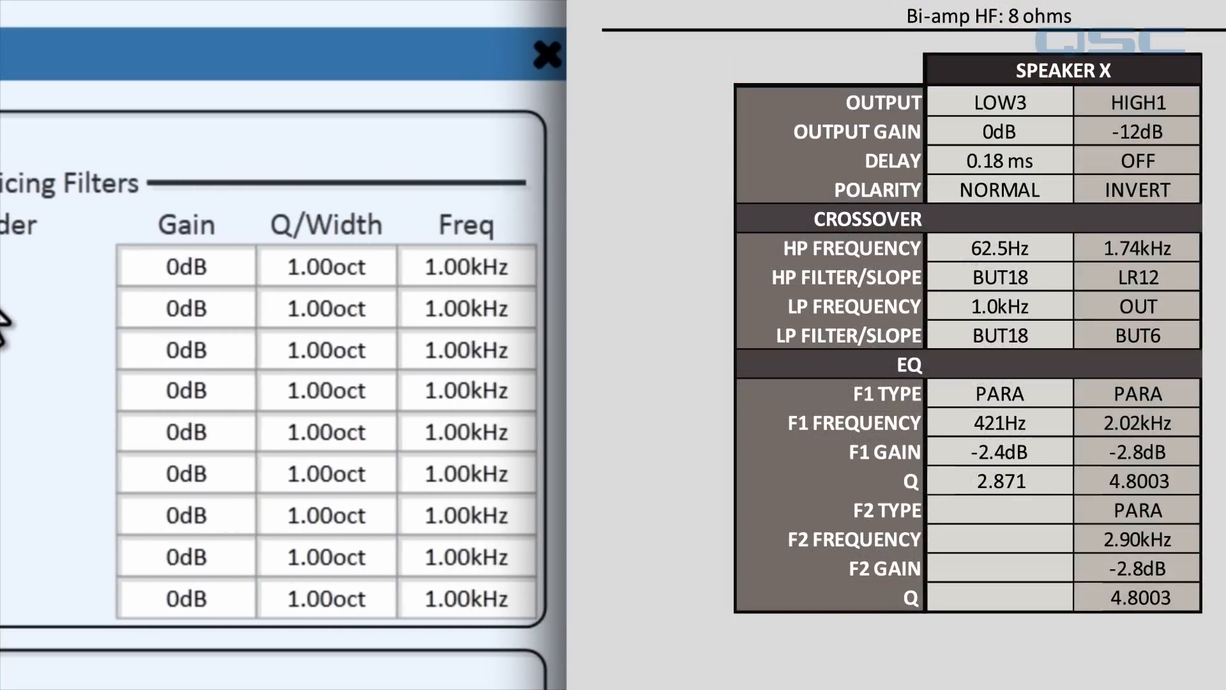
# Step: Set Band 1 voicing filter 1 to -2.40dB at 421Hz with 0.5-octave width
pyautogui.click(163, 278)
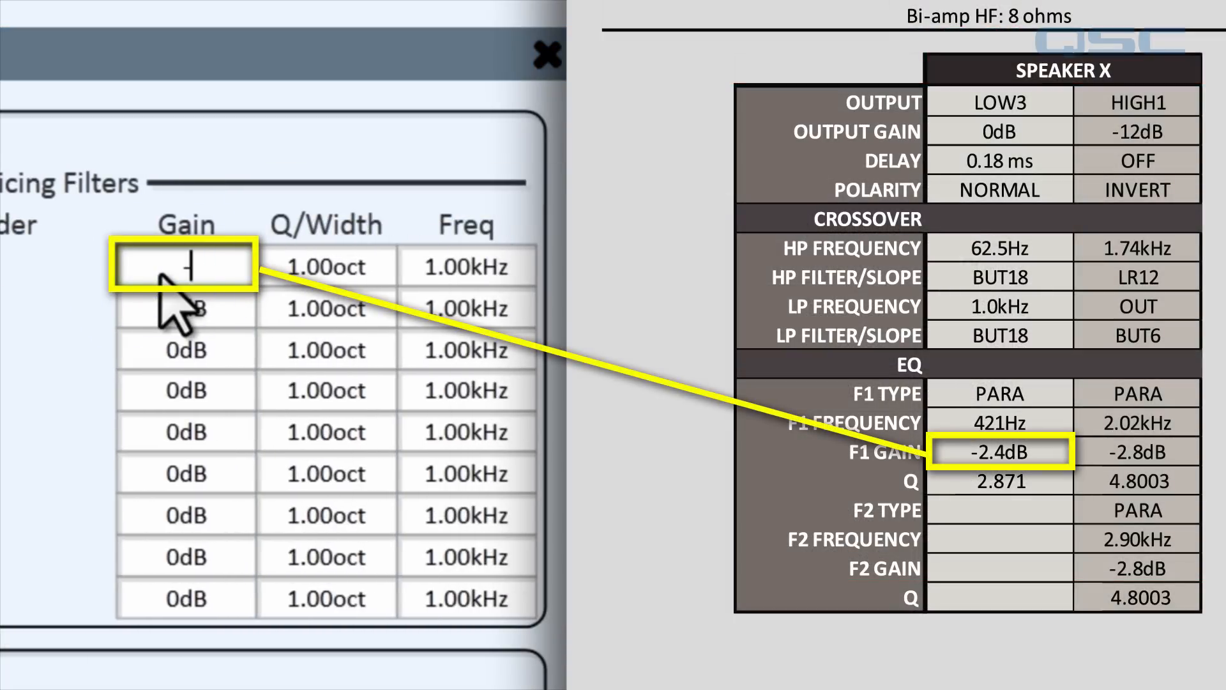
pyautogui.write('-2.4')
pyautogui.press('Return')
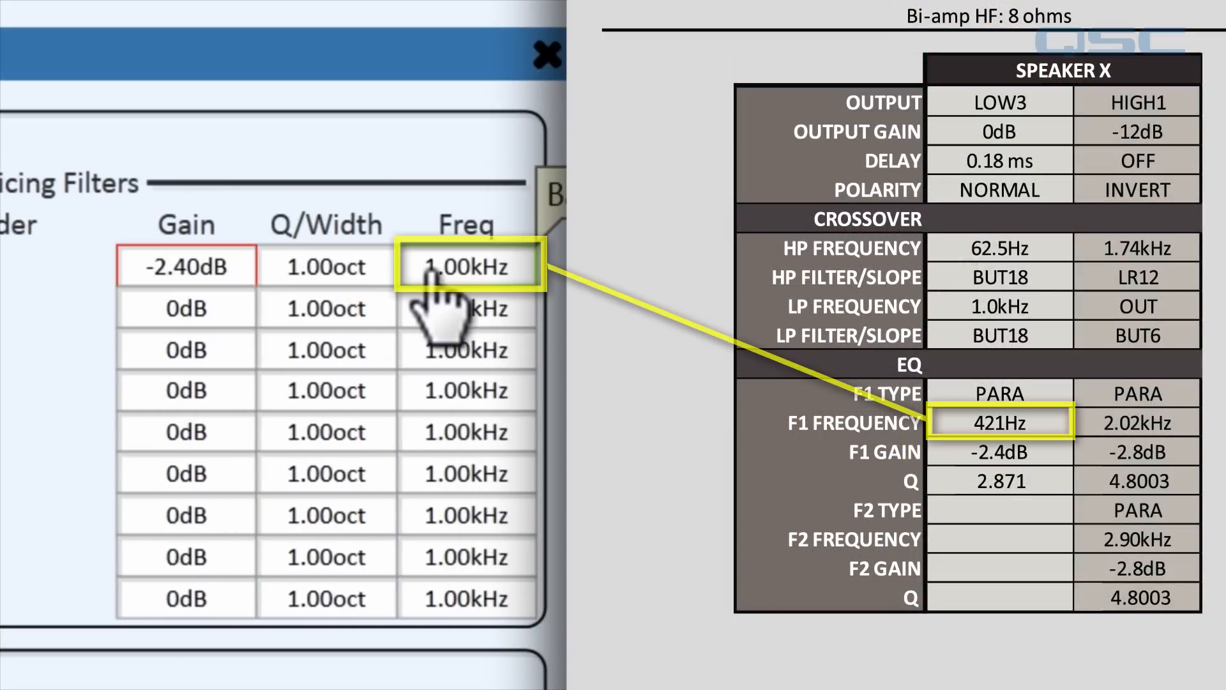
pyautogui.doubleClick(450, 267)
pyautogui.write('4')
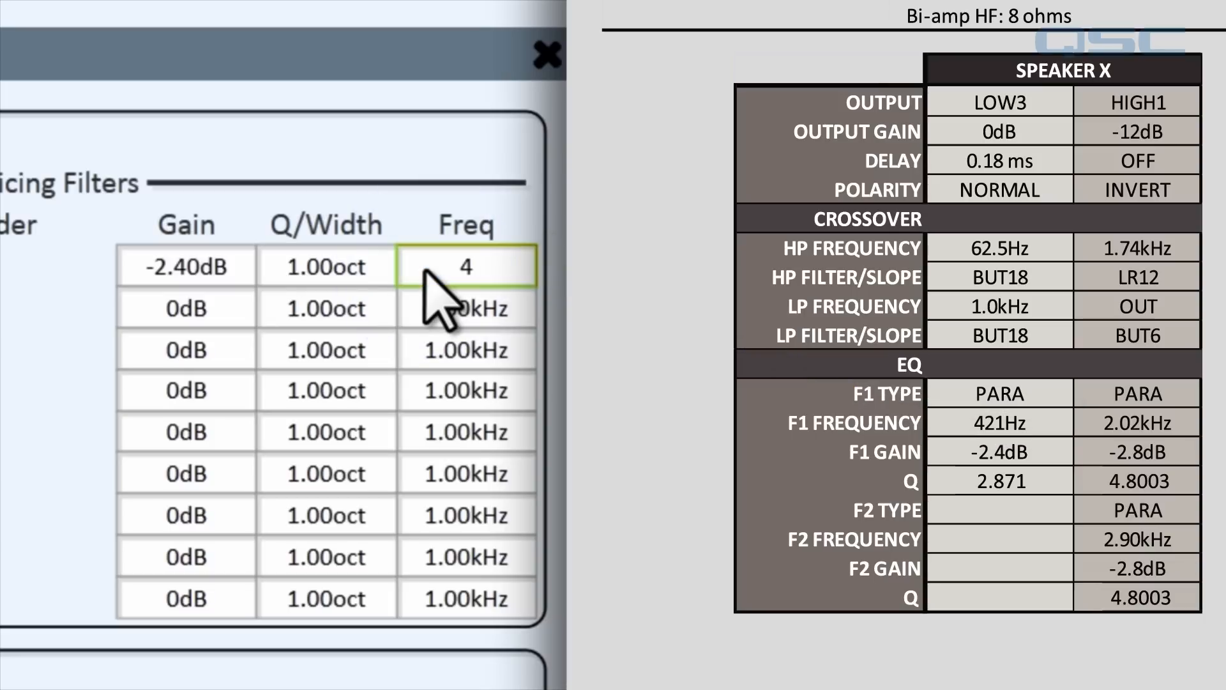
pyautogui.write('21')
pyautogui.press('Return')
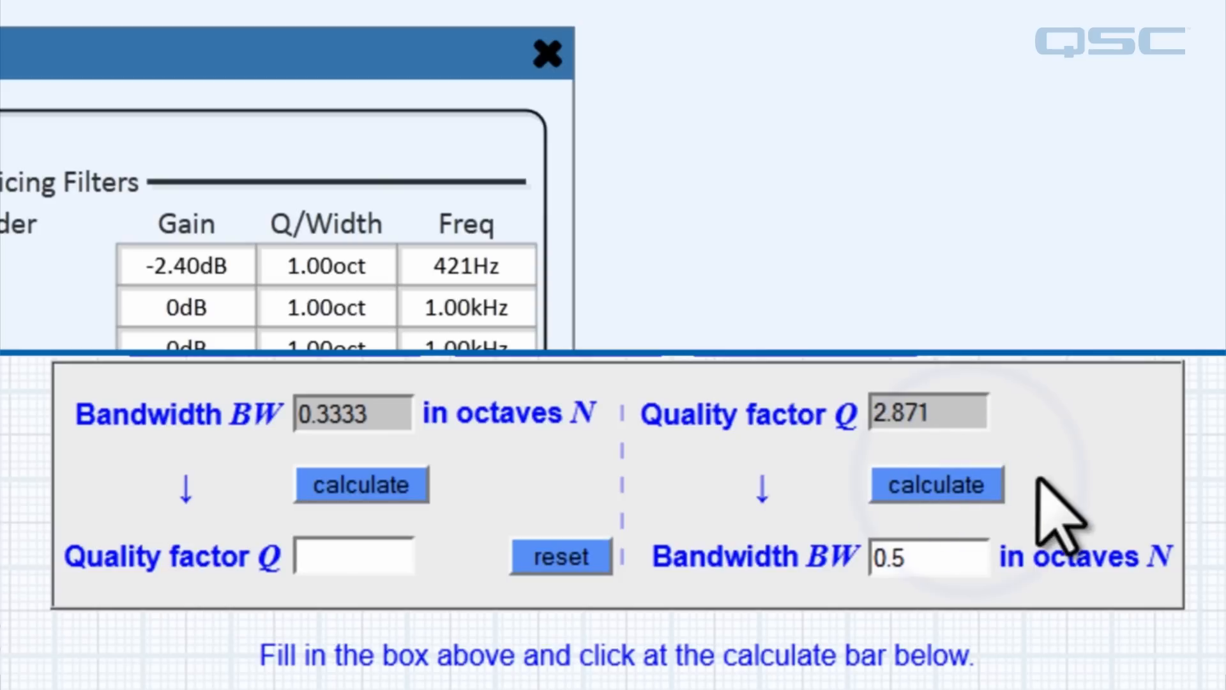
pyautogui.doubleClick(327, 266)
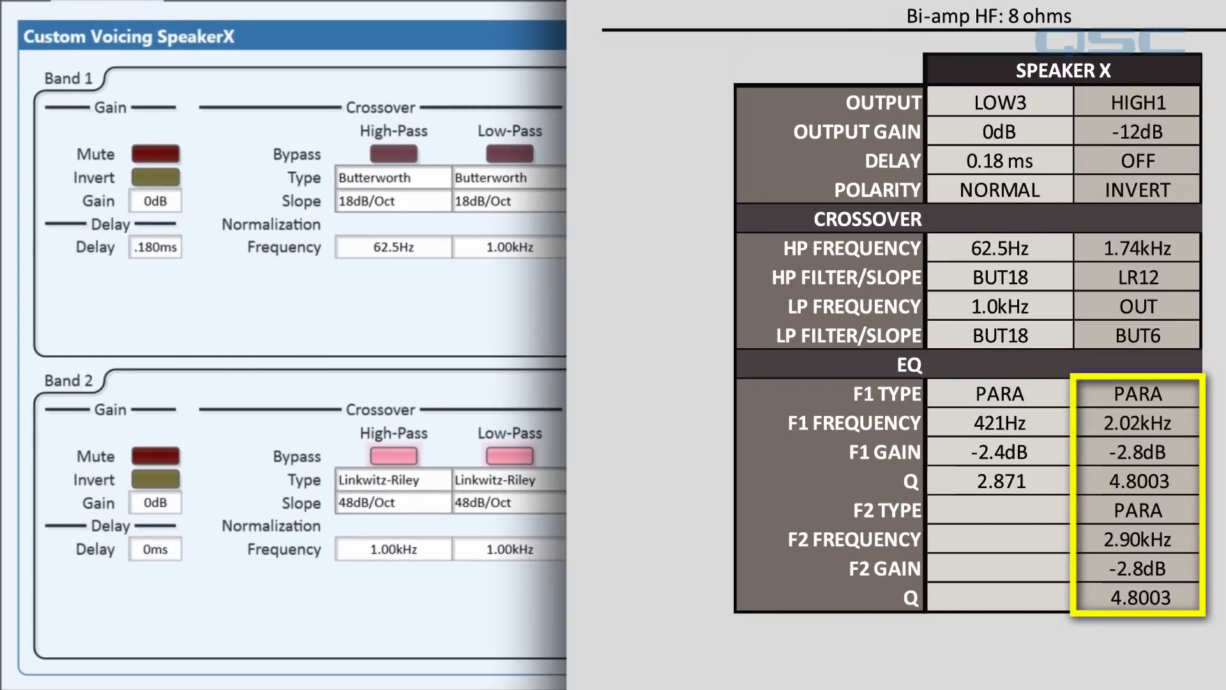
# Step: Take Band 2 voicing filters 1 and 2 out of bypass
pyautogui.click(84, 197)
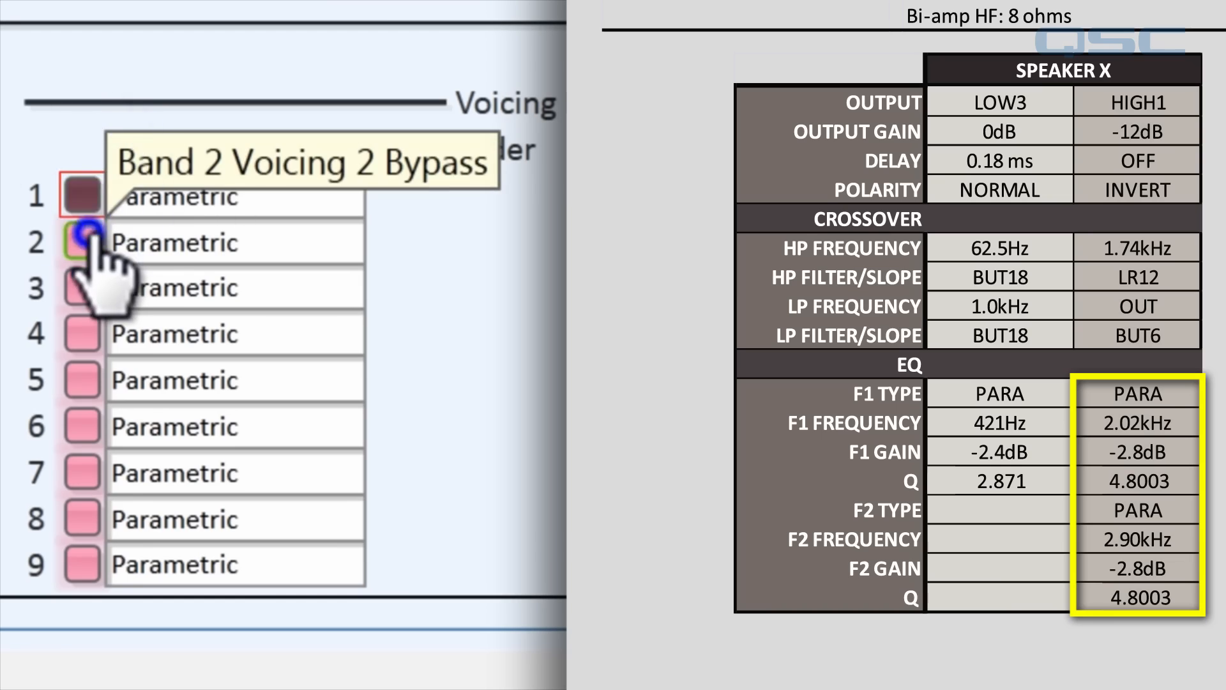
pyautogui.click(84, 240)
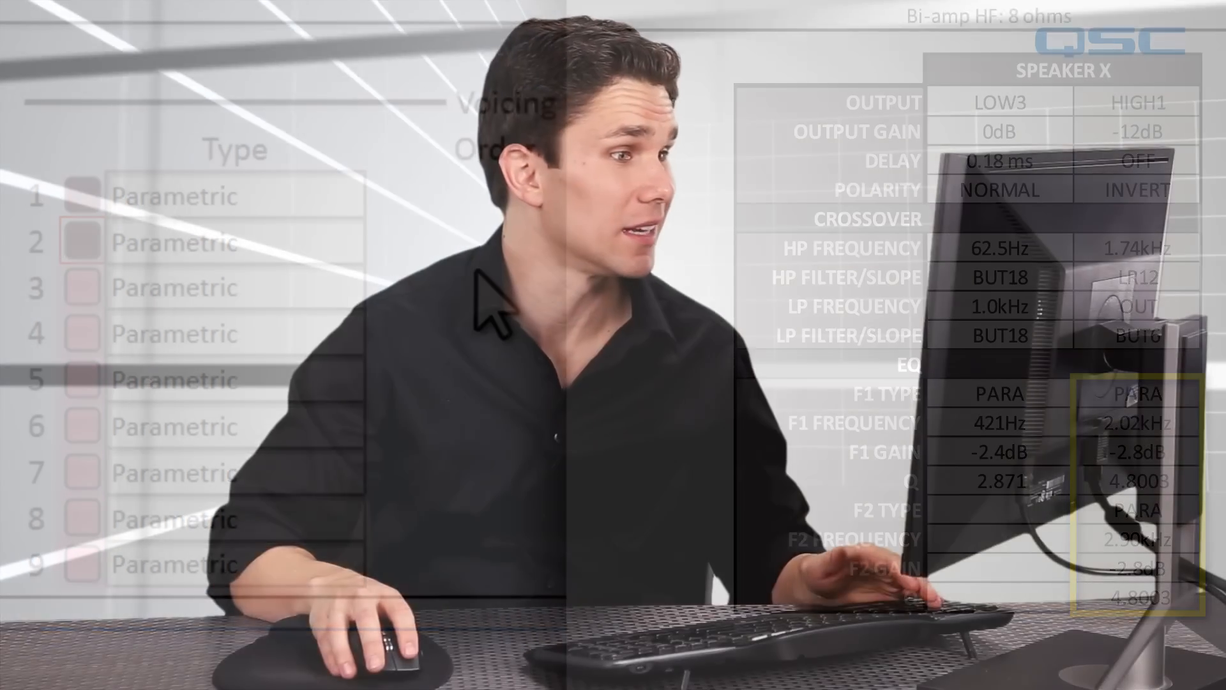